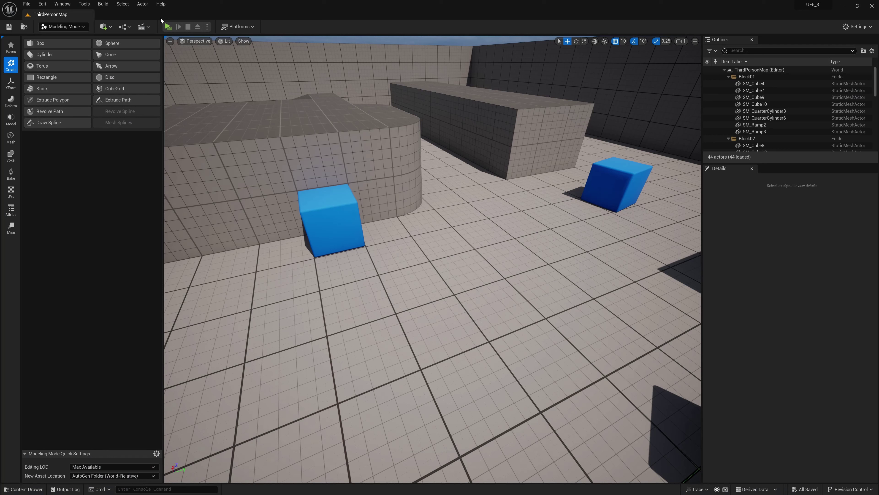
# Step: Check the installed editor version under Help > About Unreal Editor
pyautogui.click(123, 4)
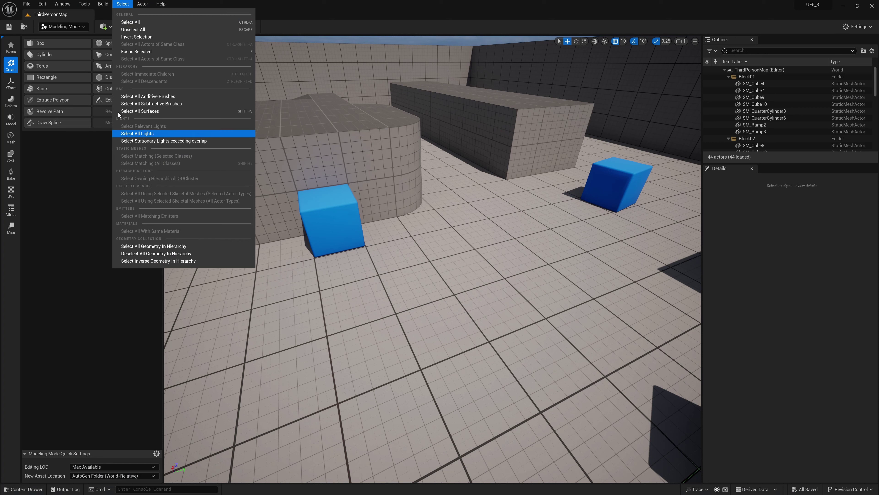
pyautogui.click(161, 4)
pyautogui.click(195, 149)
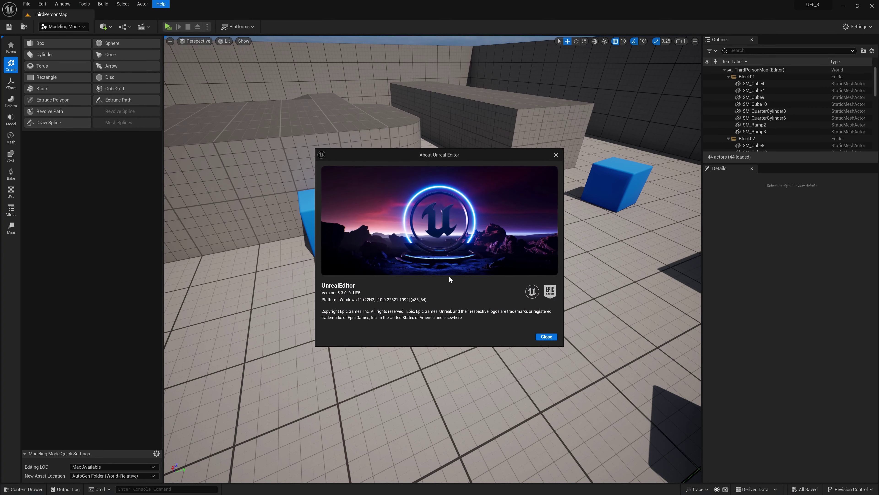
pyautogui.press('Escape')
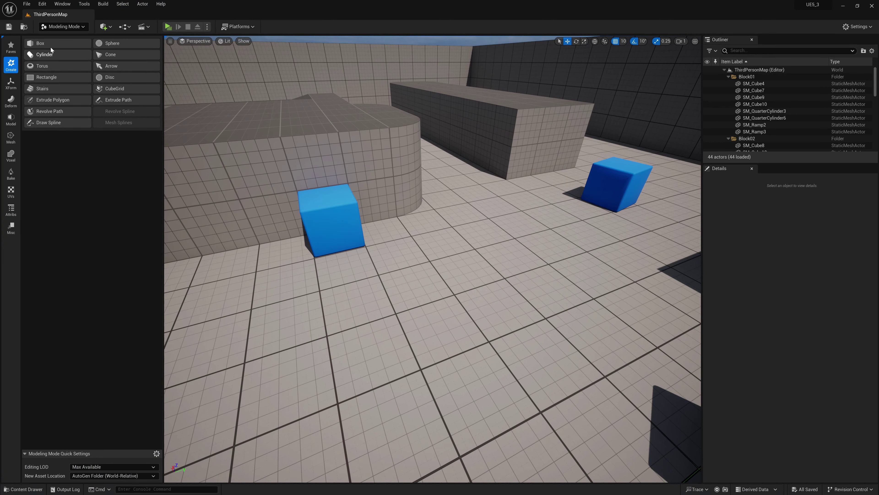
# Step: Start the Create Box tool and bring up its Presets list
pyautogui.click(55, 43)
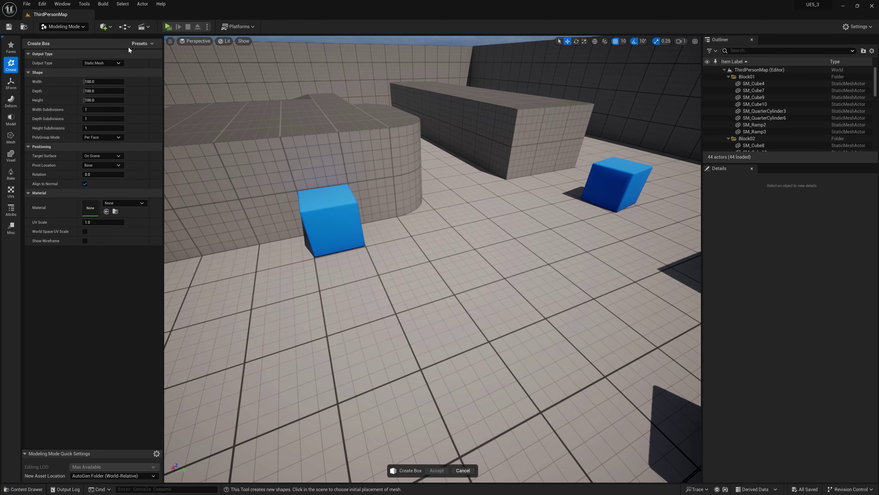
pyautogui.click(153, 45)
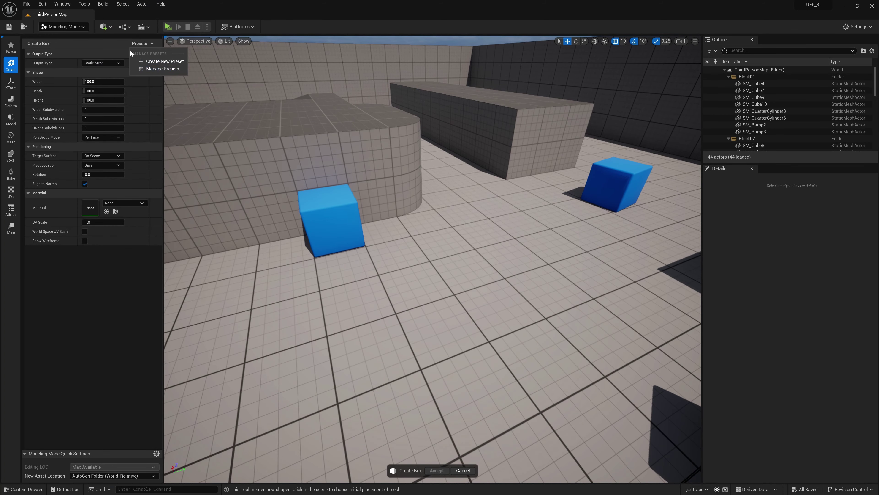
pyautogui.click(86, 45)
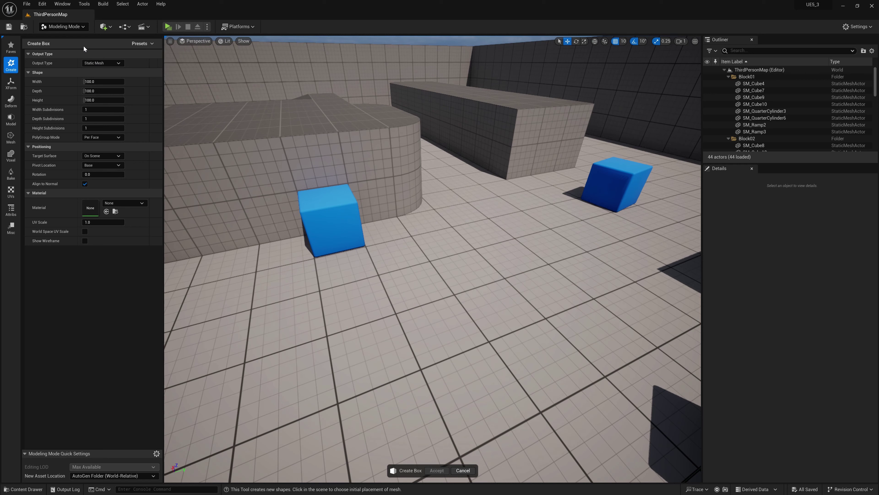
pyautogui.click(154, 44)
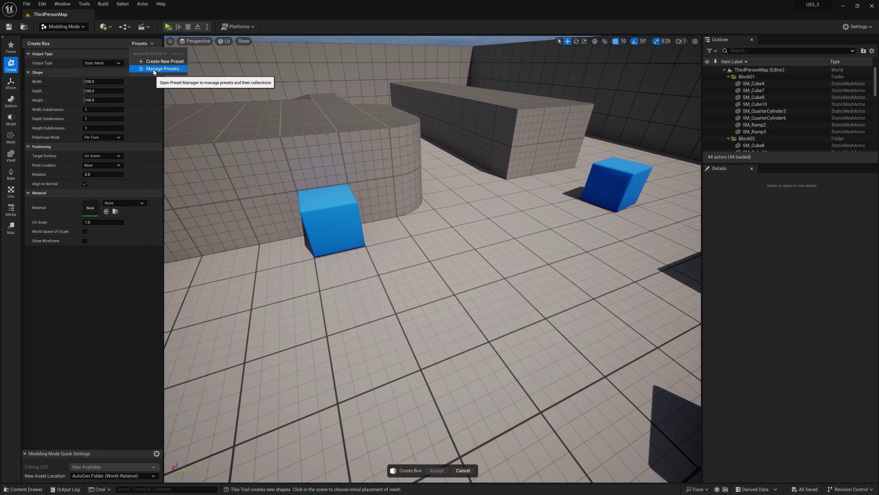
# Step: Set the box's width, depth and height subdivisions to 2
pyautogui.click(131, 301)
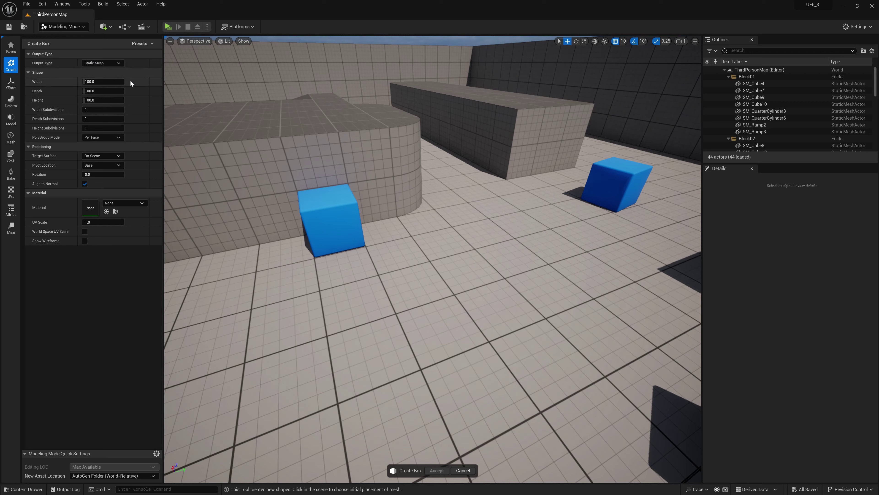
pyautogui.click(98, 109)
pyautogui.write('2')
pyautogui.press('Tab')
pyautogui.write('2')
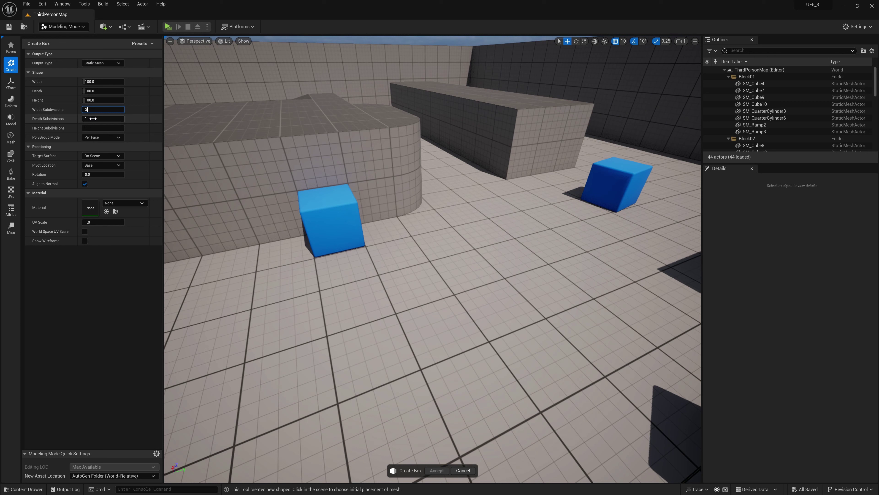
pyautogui.press('Tab')
pyautogui.write('2')
pyautogui.press('Return')
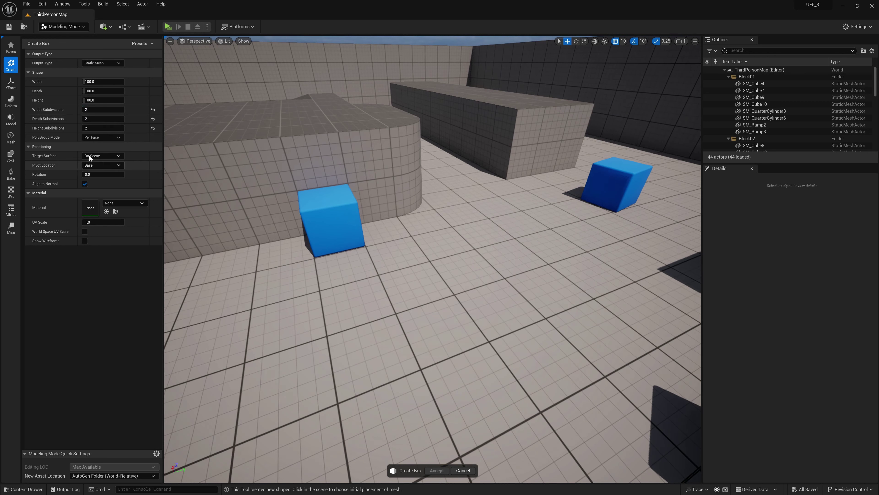
# Step: Save these settings as a new preset labelled Default+ with tooltip 'Modified Factory'
pyautogui.click(151, 44)
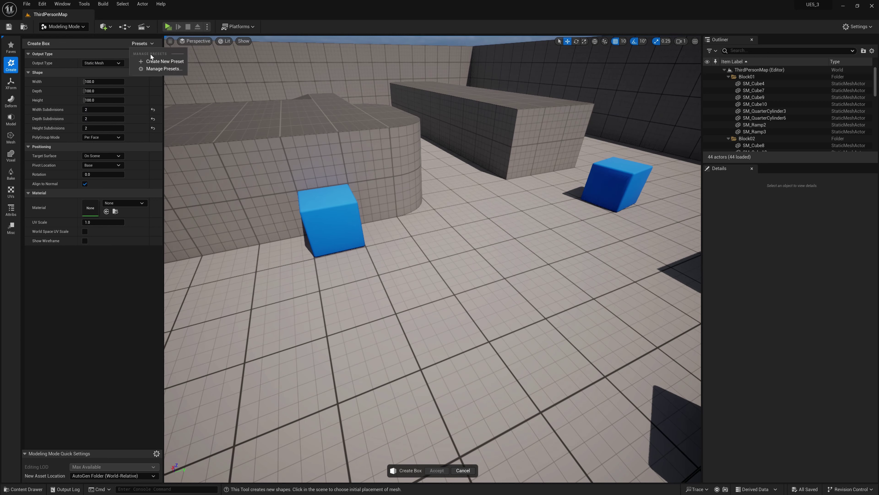
pyautogui.click(161, 63)
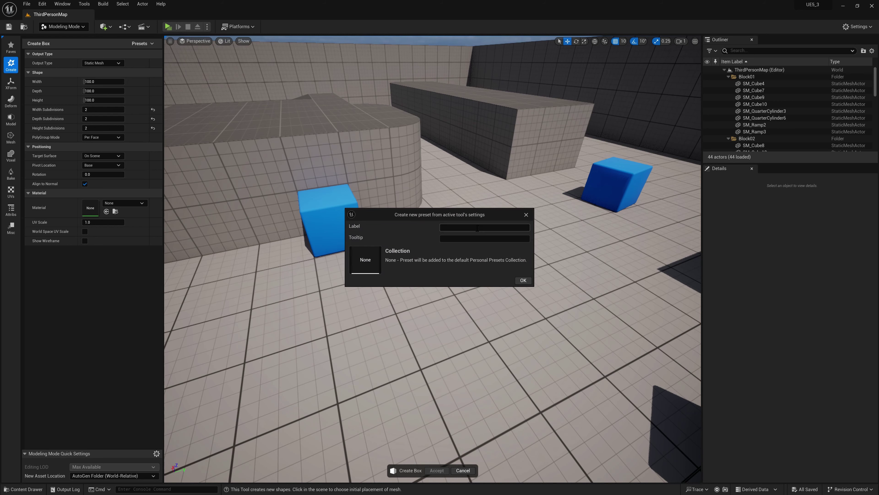
pyautogui.write('Default+')
pyautogui.click(477, 239)
pyautogui.write('Modified Fa')
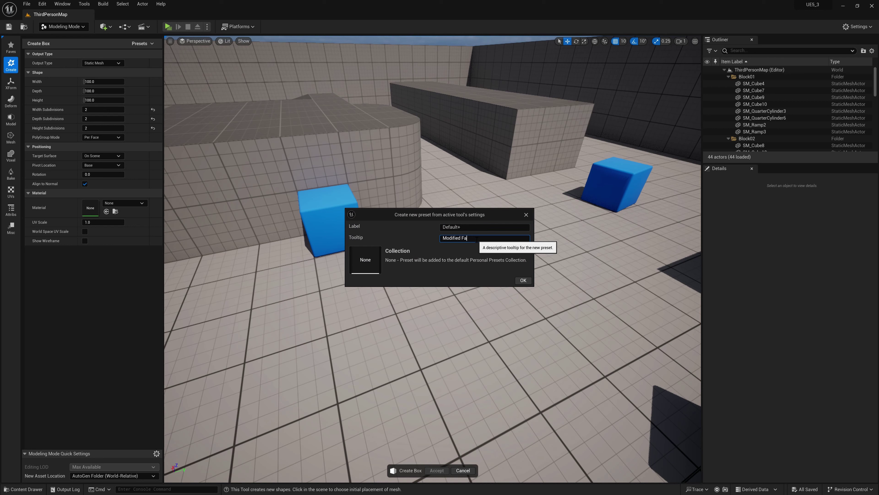
pyautogui.write('ctory se')
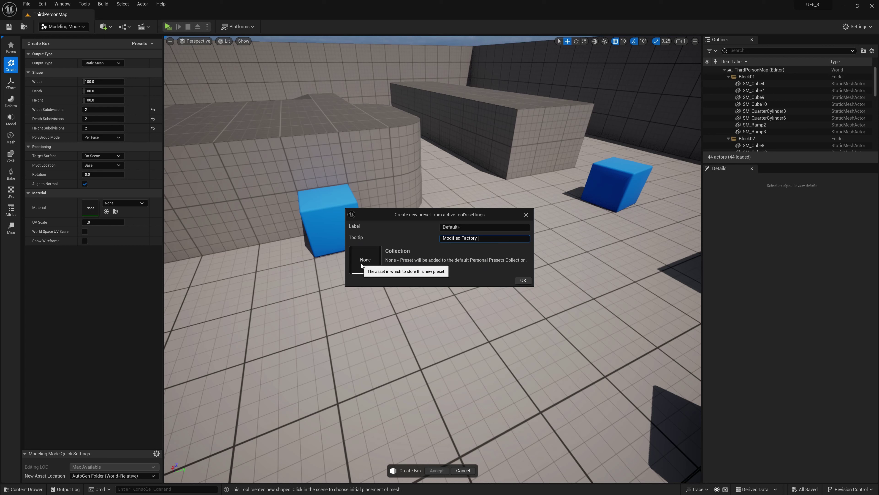
pyautogui.press('Return')
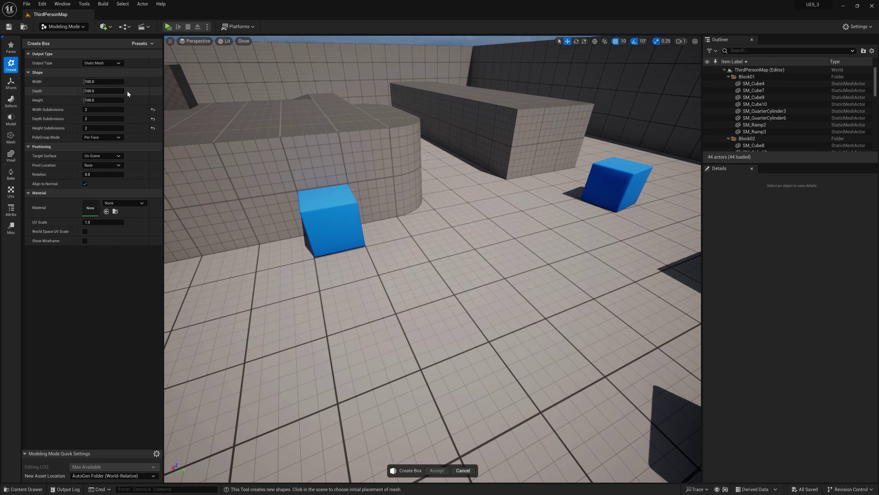
# Step: Reset the width, depth and height subdivisions to their defaults
pyautogui.click(152, 44)
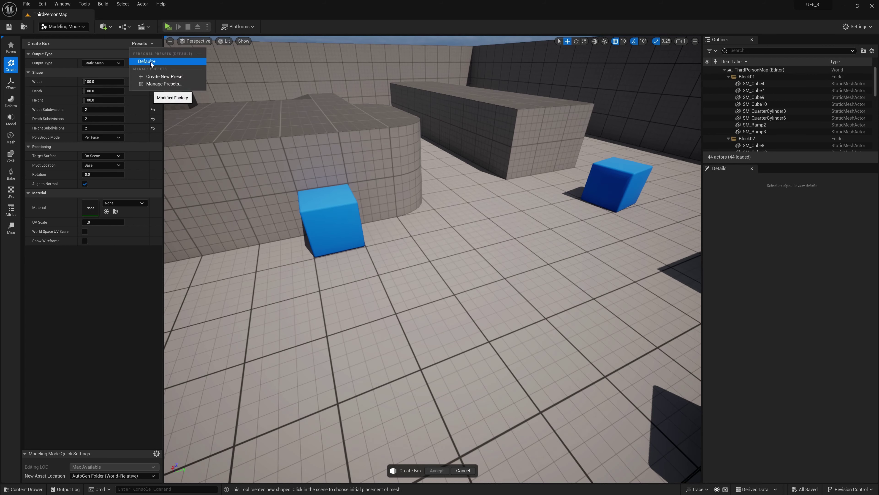
pyautogui.click(123, 285)
pyautogui.click(152, 109)
pyautogui.click(153, 118)
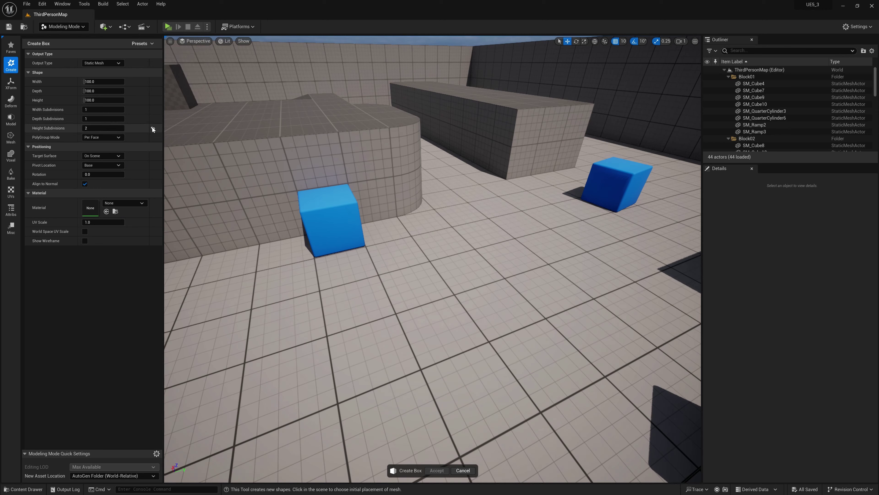
pyautogui.click(152, 127)
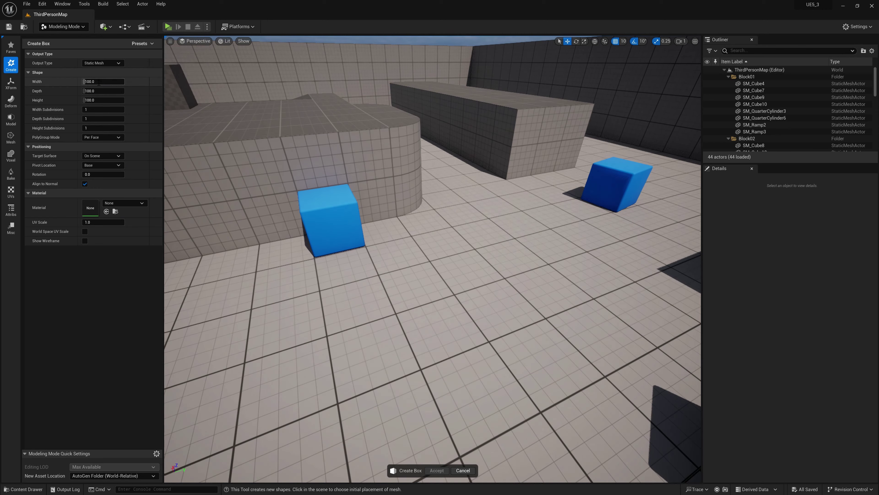
# Step: Make the box 150 on every side with 3 subdivisions and MI_Solid_Orange material
pyautogui.click(98, 82)
pyautogui.write('1')
pyautogui.write('150')
pyautogui.press('Tab')
pyautogui.write('150')
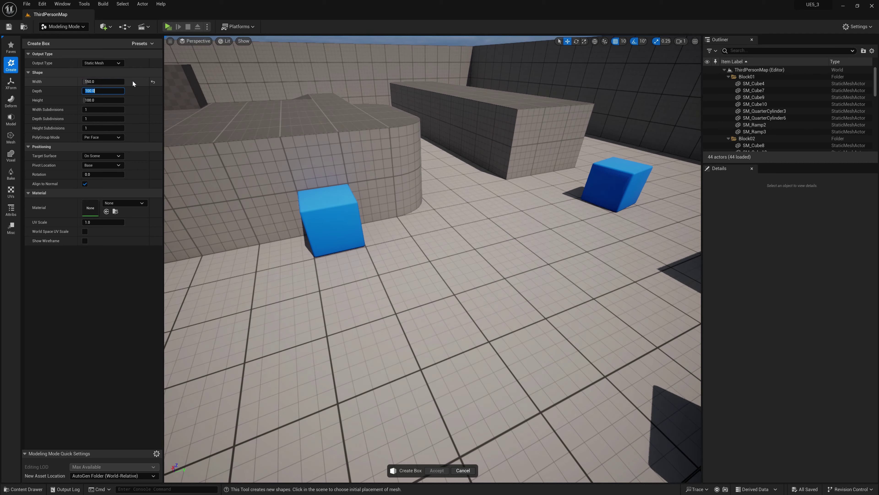
pyautogui.press('Tab')
pyautogui.write('150')
pyautogui.press('Tab')
pyautogui.write('3')
pyautogui.press('Tab')
pyautogui.write('3')
pyautogui.press('Tab')
pyautogui.write('3')
pyautogui.click(124, 202)
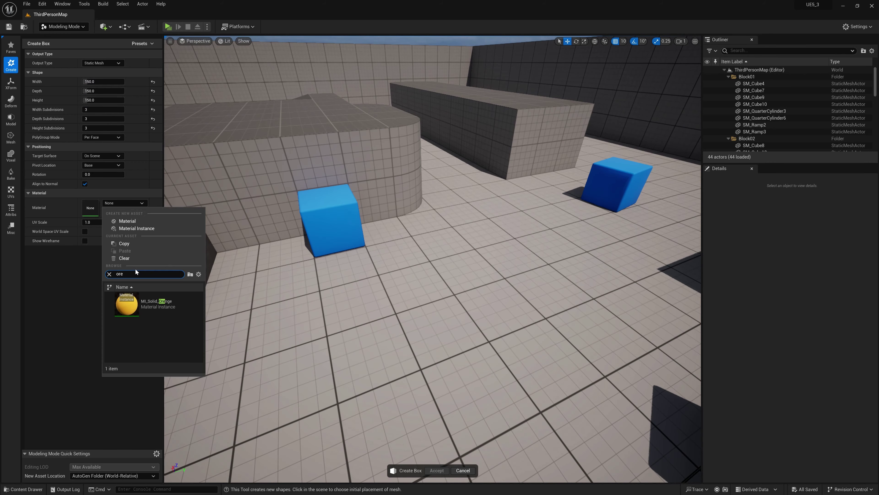
pyautogui.click(125, 304)
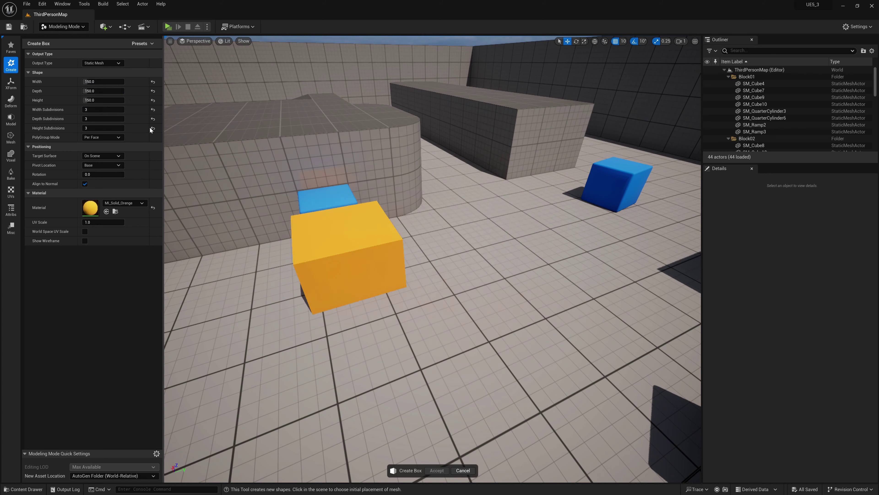
# Step: Save the orange box settings as a preset labelled Orenge with an orange-defaults tooltip
pyautogui.click(142, 43)
pyautogui.click(161, 77)
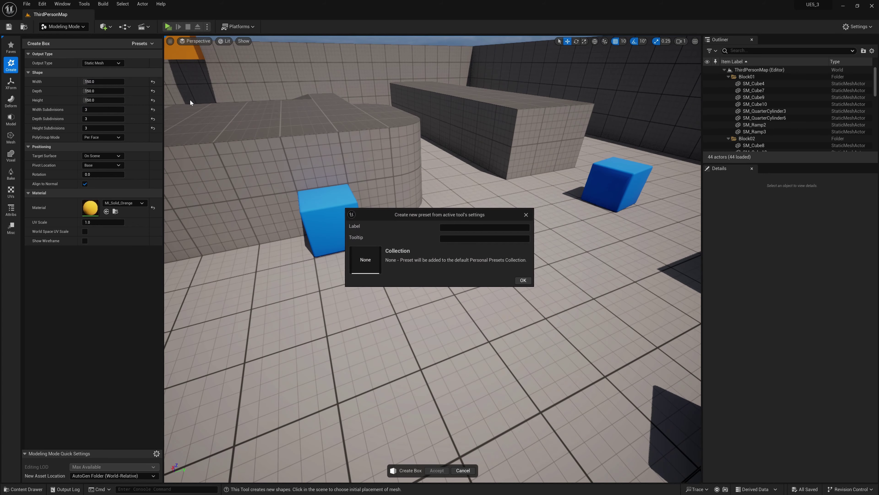
pyautogui.write('Orenge')
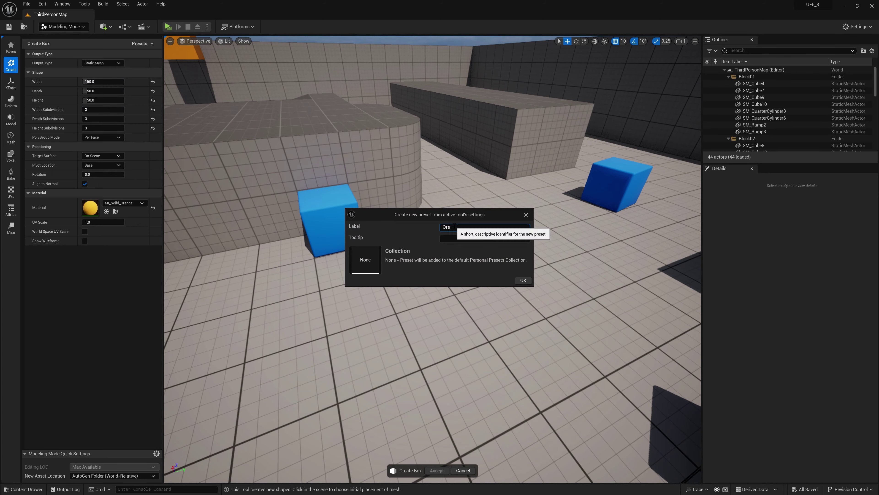
pyautogui.click(452, 238)
pyautogui.write('Orenge defl')
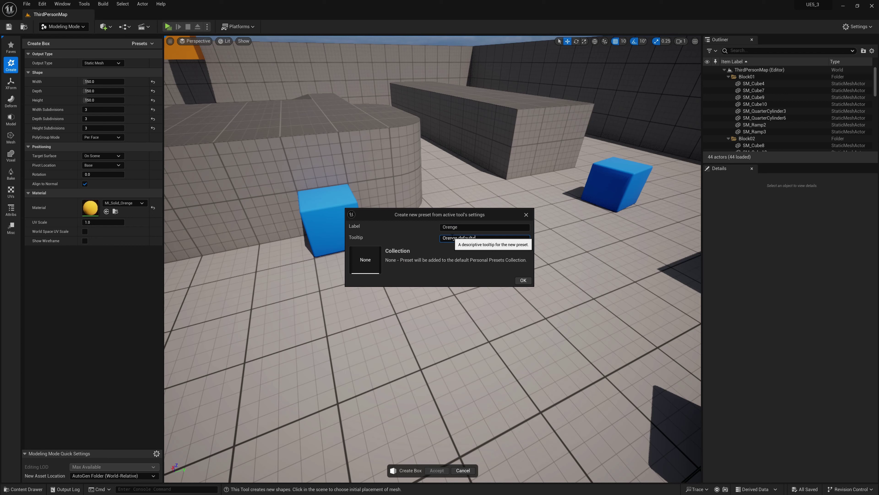
pyautogui.press('Return')
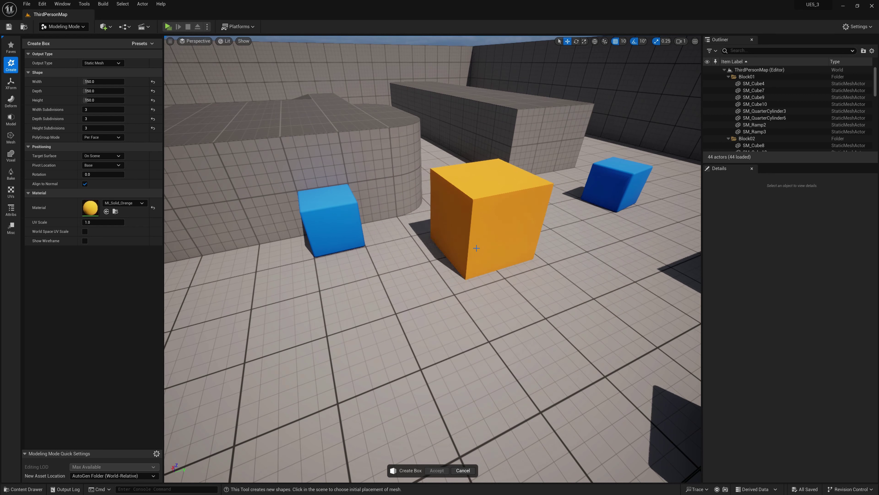
# Step: Test Default+, undo back to the orange settings, and place the orange box in the level
pyautogui.click(148, 44)
pyautogui.click(169, 105)
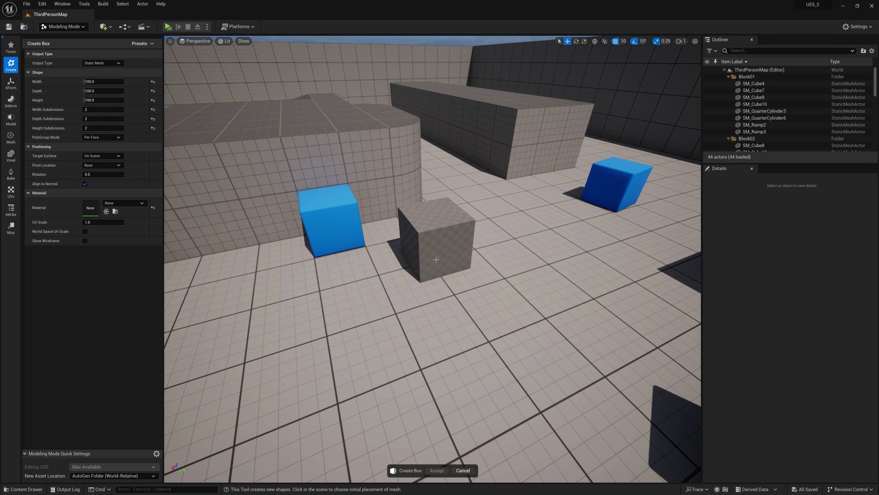
pyautogui.hotkey('ctrl', 'z')
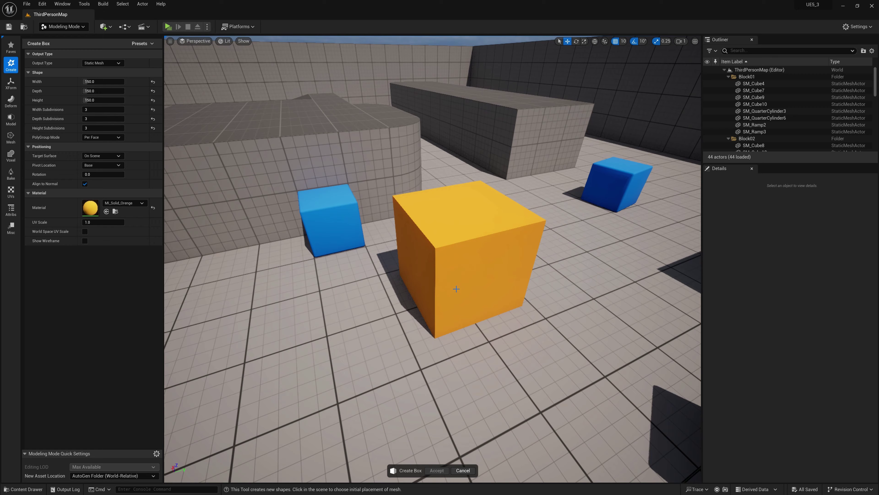
pyautogui.click(465, 288)
pyautogui.click(436, 470)
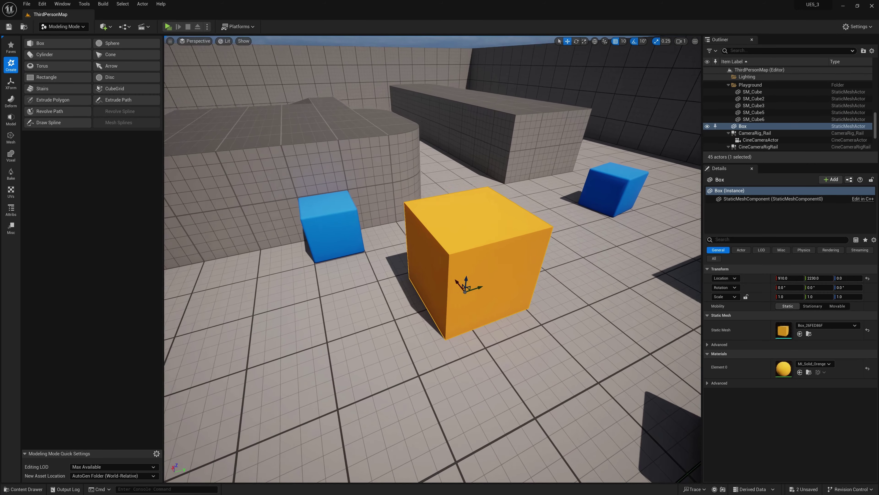
# Step: Switch to the Create Sphere tool and open the Preset Manager
pyautogui.click(52, 42)
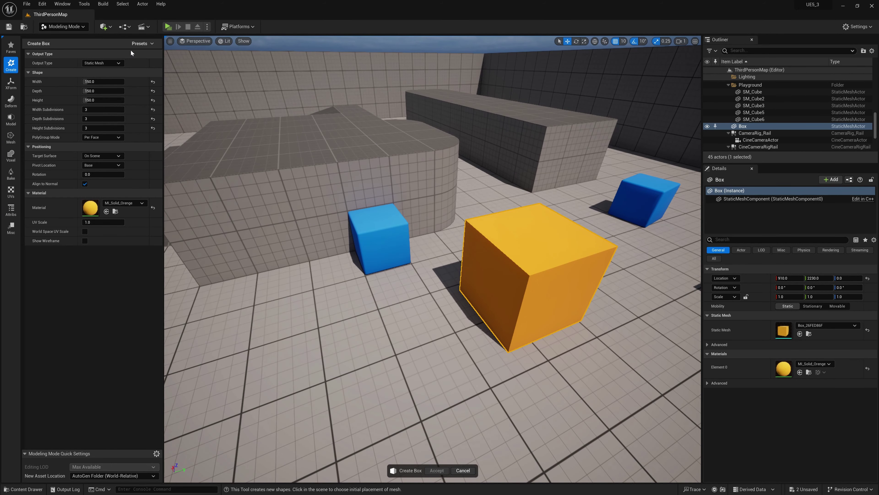
pyautogui.click(11, 64)
pyautogui.click(117, 43)
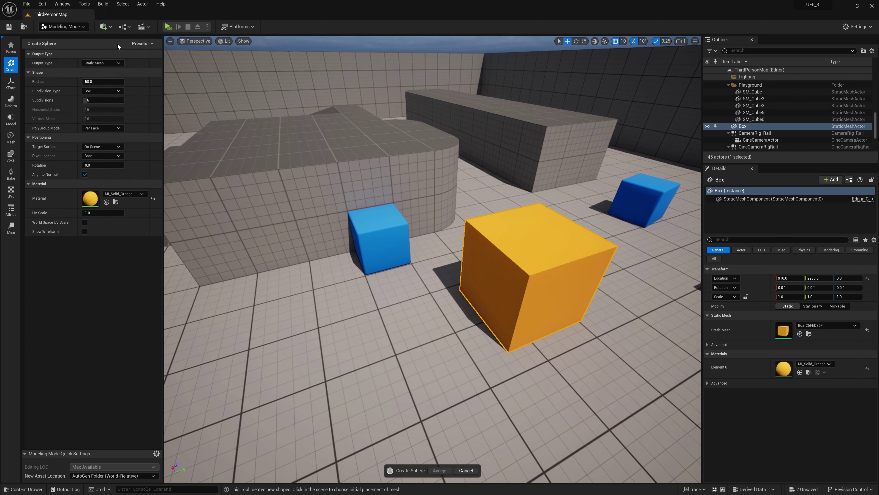
pyautogui.click(151, 43)
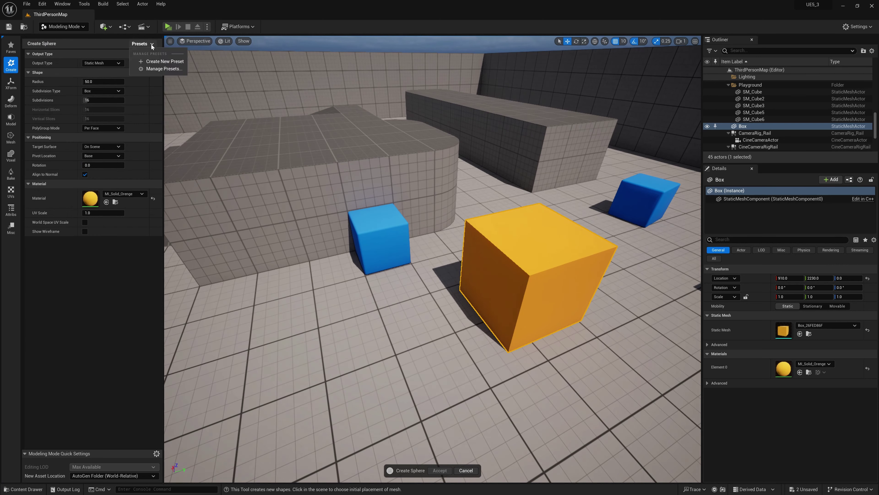
pyautogui.click(141, 69)
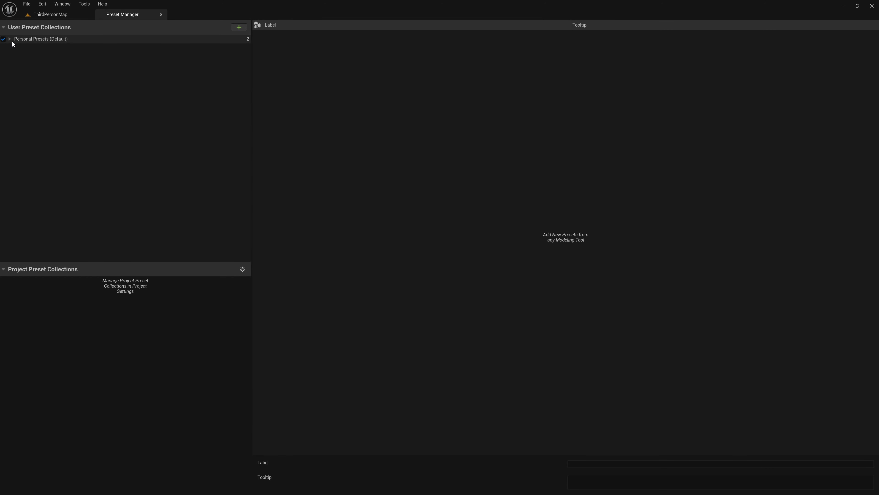
# Step: Expand Personal Presets (Default), select Create Box, and inspect the Default+ and Orenge presets
pyautogui.click(18, 40)
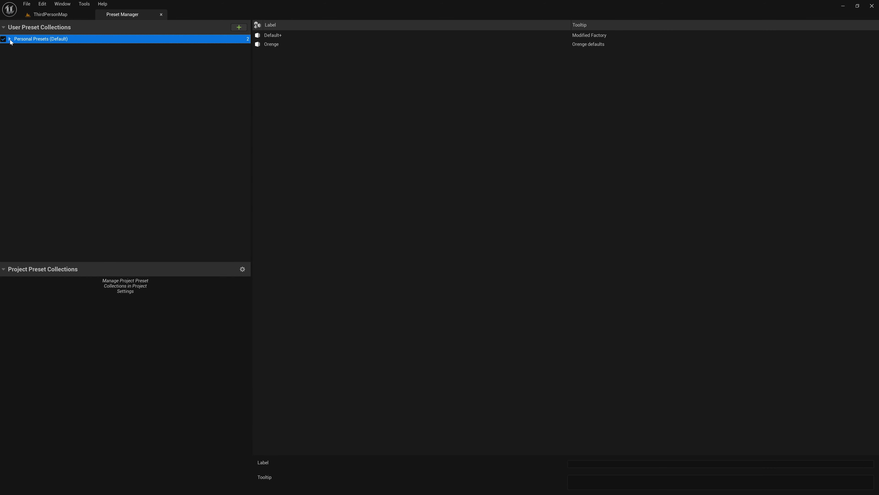
pyautogui.click(10, 39)
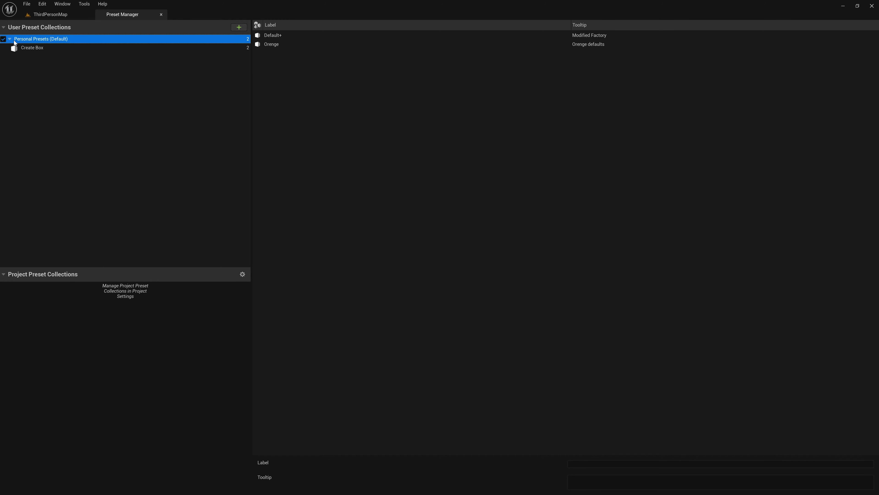
pyautogui.click(48, 51)
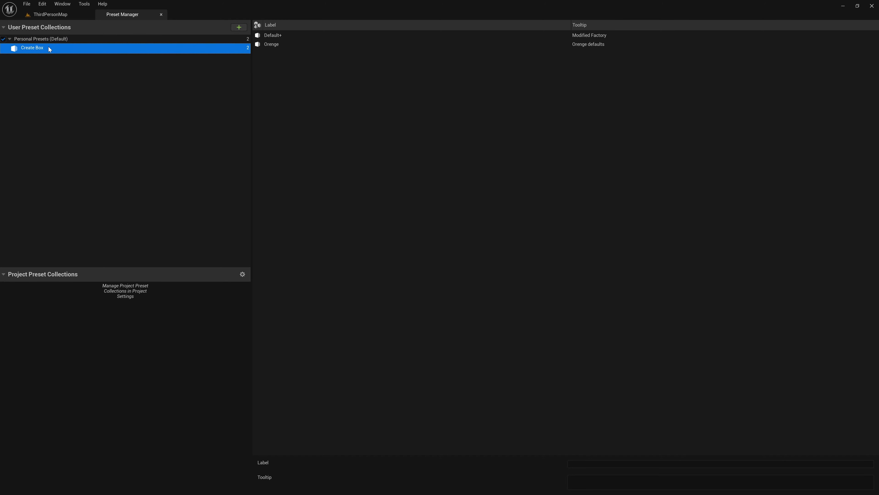
pyautogui.click(66, 41)
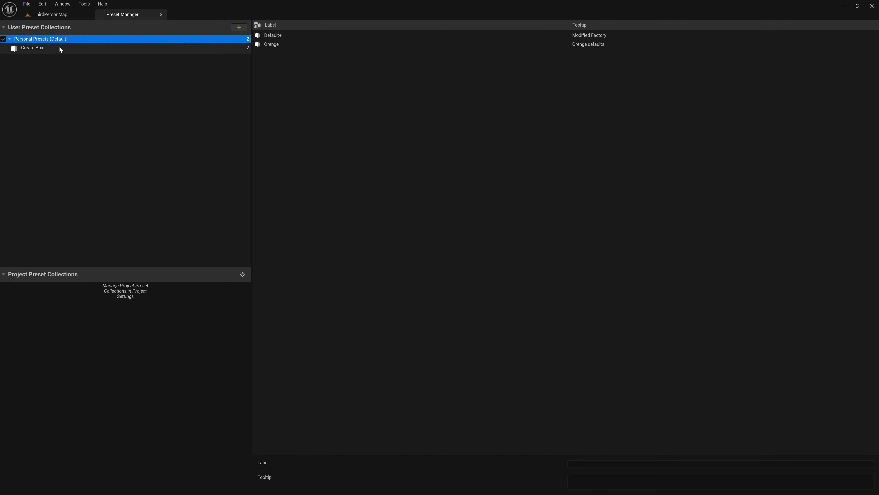
pyautogui.click(56, 48)
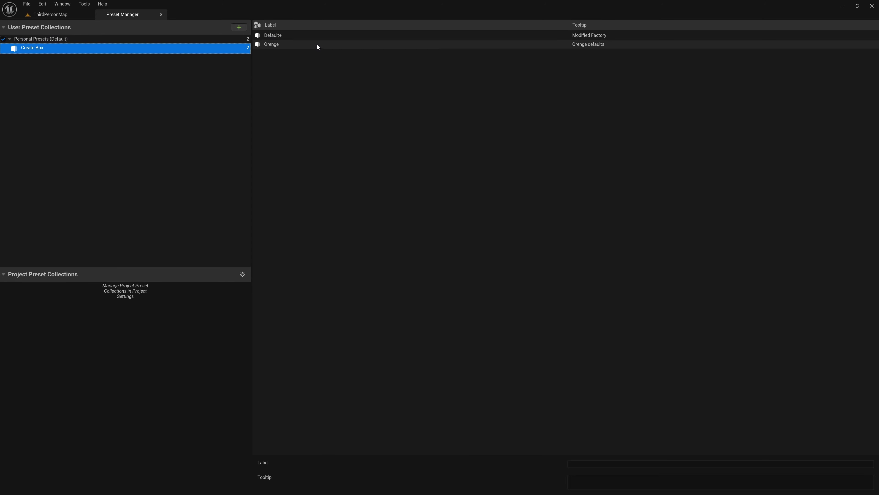
pyautogui.click(295, 35)
pyautogui.click(292, 46)
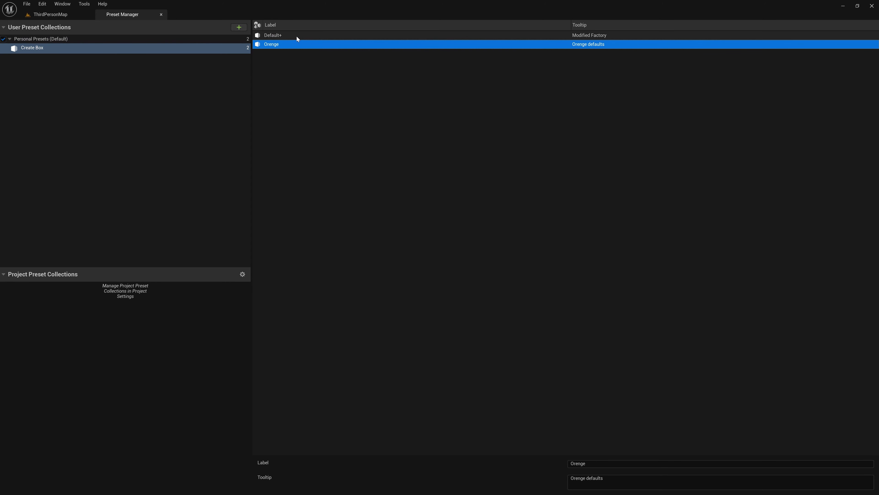
pyautogui.click(297, 37)
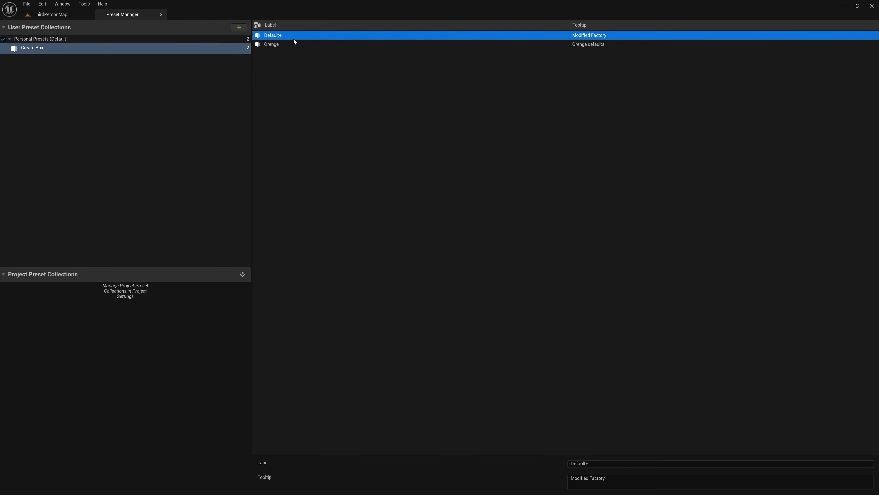
# Step: Delete the Default+ preset, leaving only Orenge
pyautogui.rightClick(278, 37)
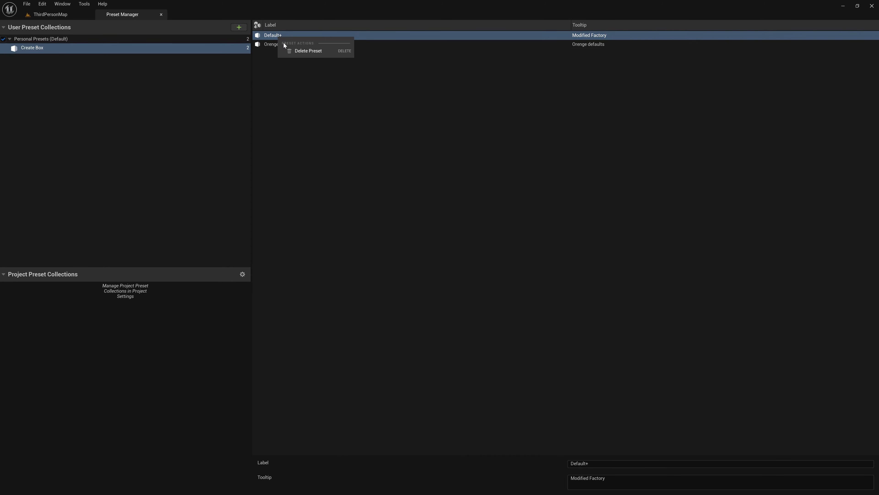
pyautogui.click(297, 50)
pyautogui.click(278, 35)
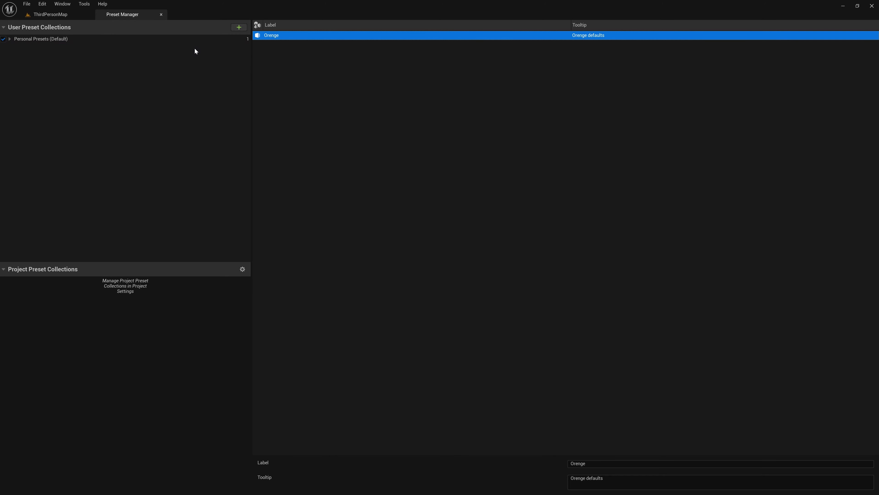
# Step: Add a new user preset collection named Modeling Department
pyautogui.click(238, 27)
pyautogui.rightClick(49, 48)
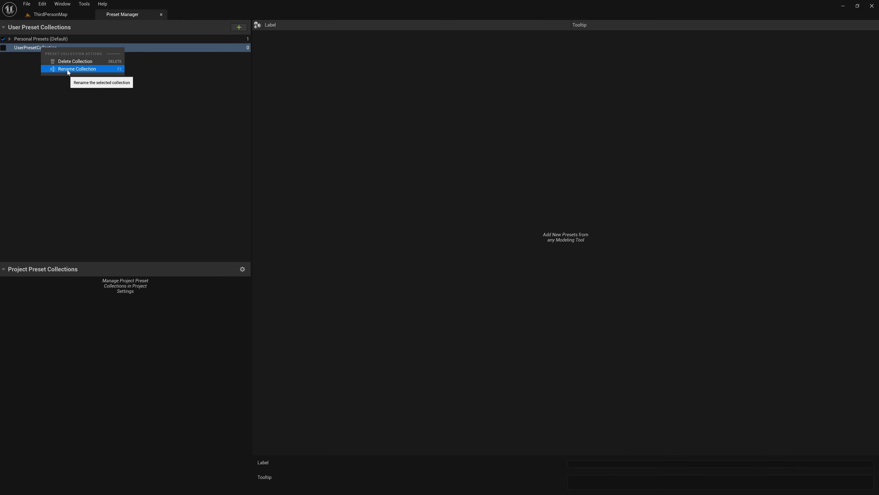
pyautogui.click(68, 70)
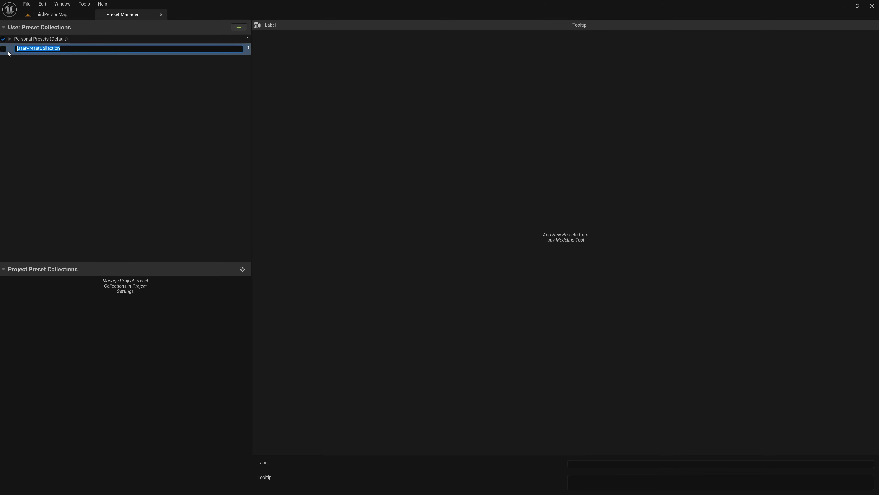
pyautogui.write('Modeling Modeling')
pyautogui.press('BackSpace')
pyautogui.press('BackSpace')
pyautogui.press('BackSpace')
pyautogui.press('BackSpace')
pyautogui.press('BackSpace')
pyautogui.press('BackSpace')
pyautogui.press('BackSpace')
pyautogui.write('Department')
pyautogui.press('Return')
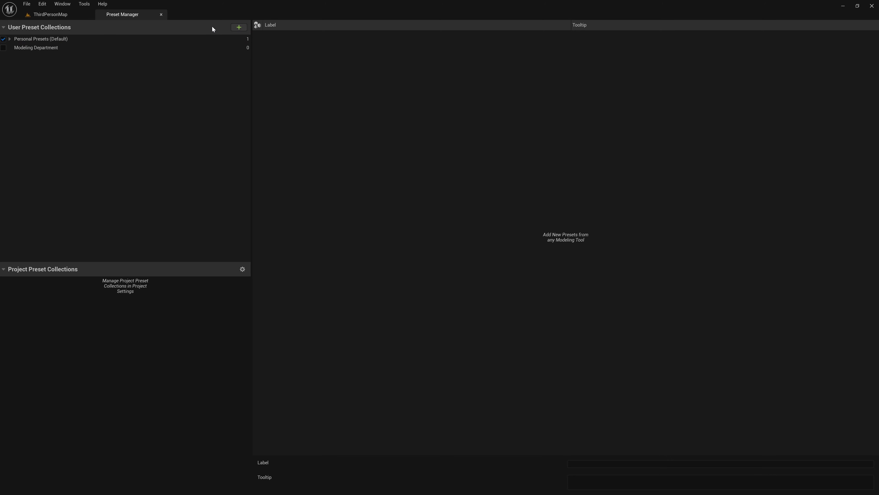
# Step: Add another user preset collection named Texture Teams
pyautogui.click(238, 28)
pyautogui.doubleClick(36, 57)
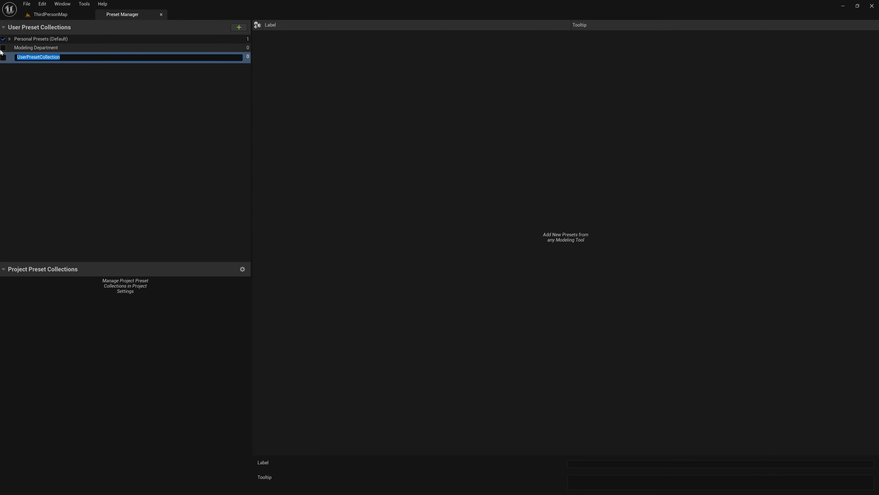
pyautogui.write('Texture Teams')
pyautogui.press('Return')
pyautogui.click(44, 57)
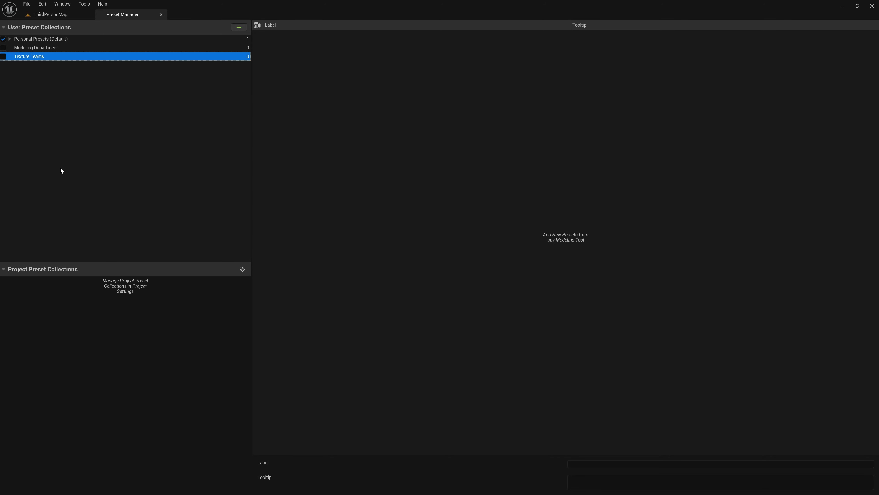
pyautogui.click(233, 274)
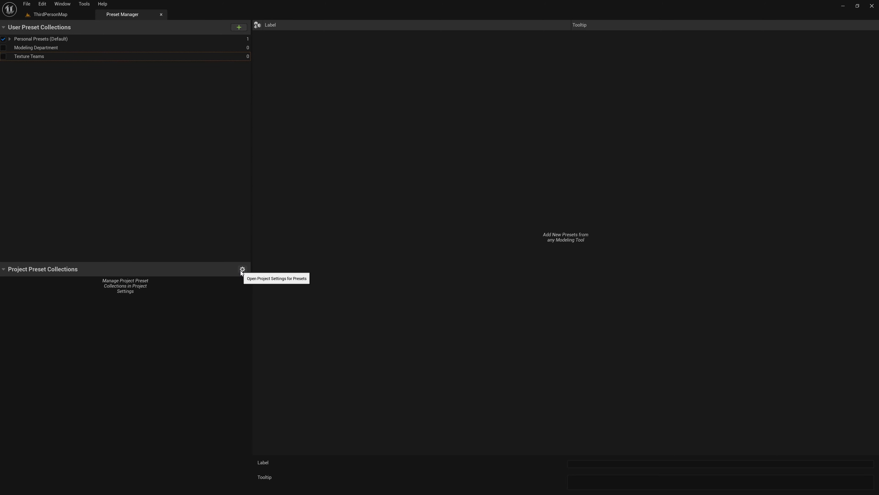
# Step: Add an entry to Loaded Preset Collections in Project Settings, then return to ThirdPersonMap
pyautogui.click(242, 270)
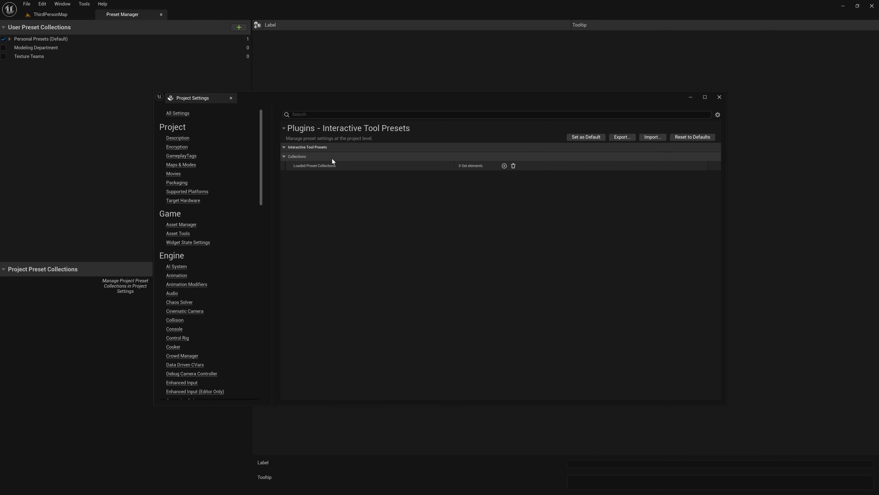
pyautogui.click(504, 165)
pyautogui.click(505, 175)
pyautogui.click(576, 224)
pyautogui.click(439, 236)
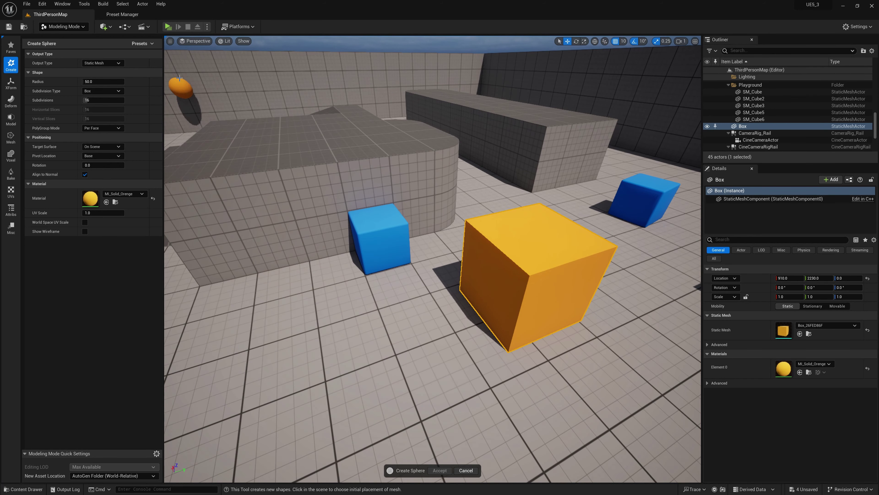
# Step: Save sphere preset 'Orenge Spehere' in Texture Teams, tooltip 'spehre for texture team', and verify it's listed
pyautogui.click(149, 43)
pyautogui.click(163, 62)
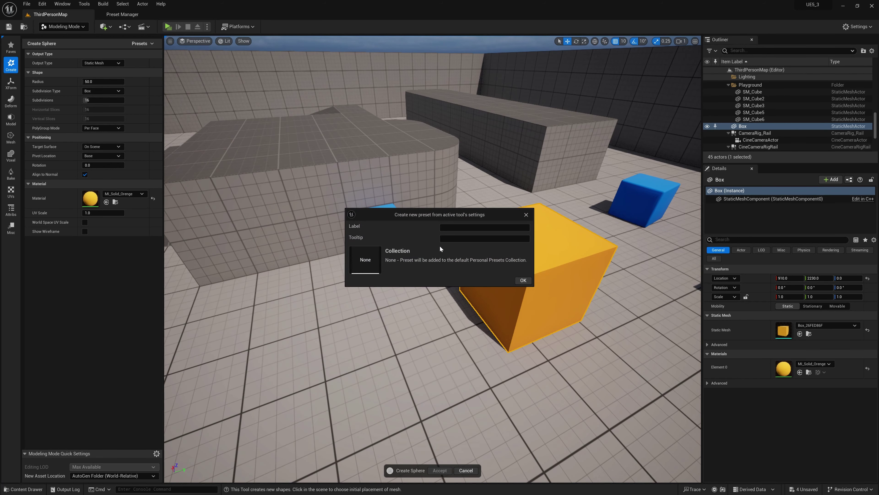
pyautogui.click(365, 259)
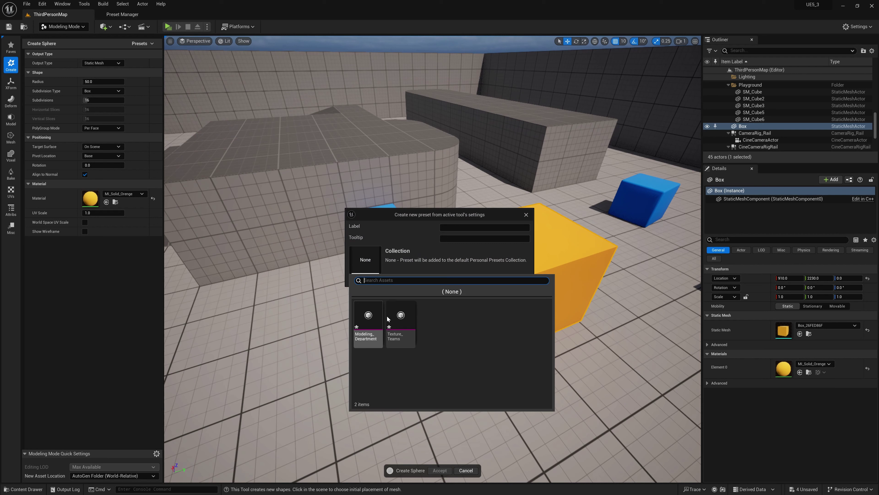
pyautogui.click(403, 340)
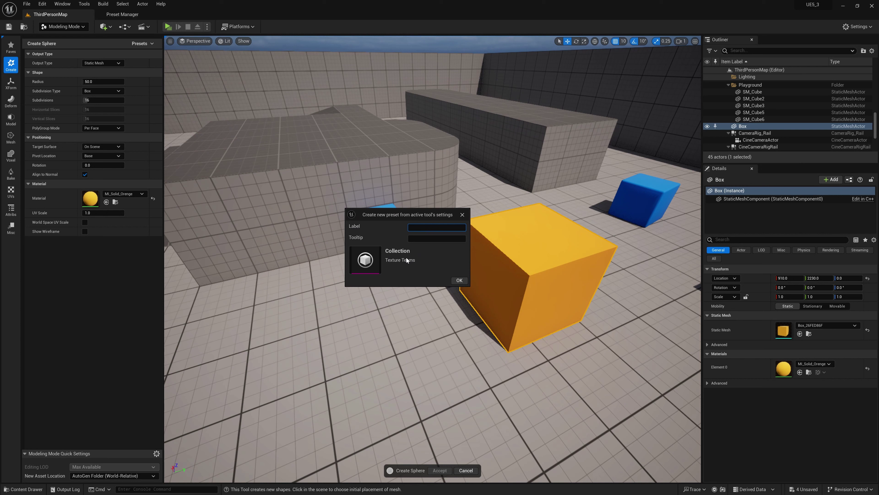
pyautogui.write('Orenge Spehere')
pyautogui.click(427, 241)
pyautogui.write('spehre for')
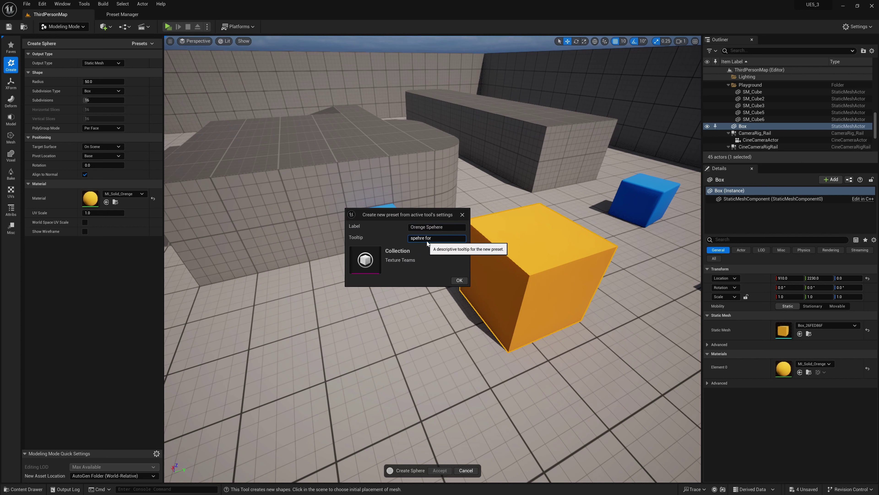
pyautogui.write(' texture team')
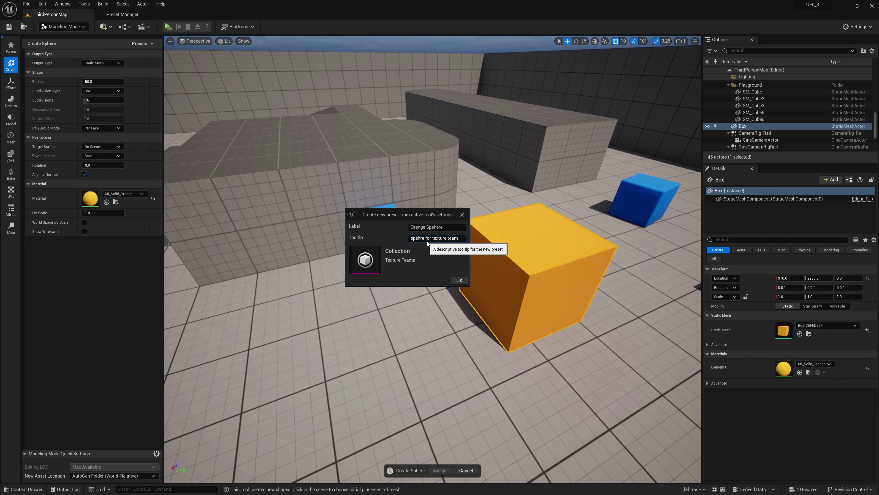
pyautogui.click(461, 281)
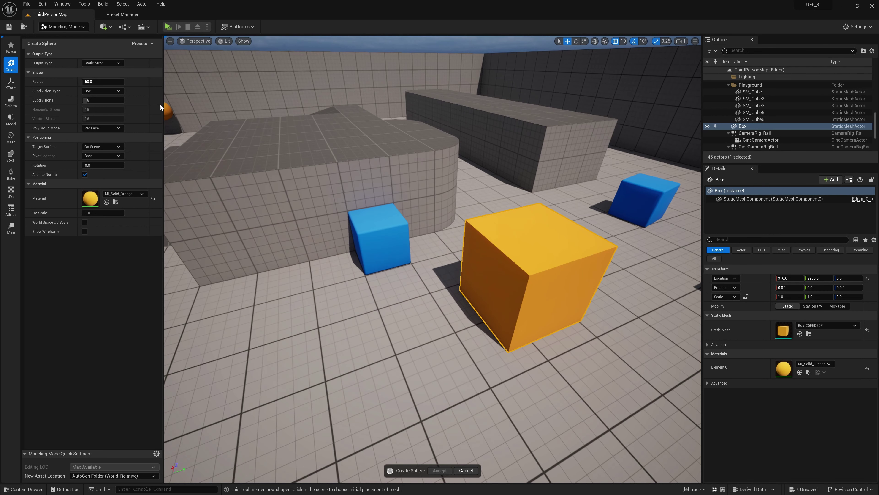
pyautogui.click(122, 14)
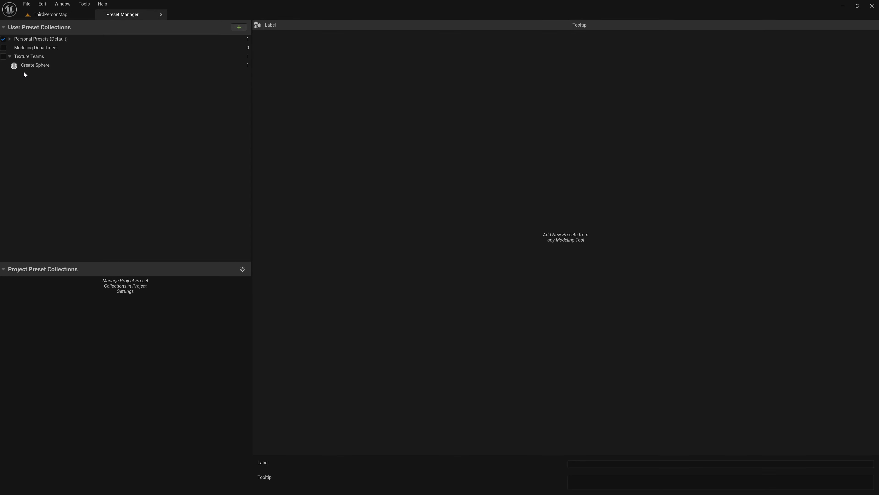
pyautogui.click(37, 69)
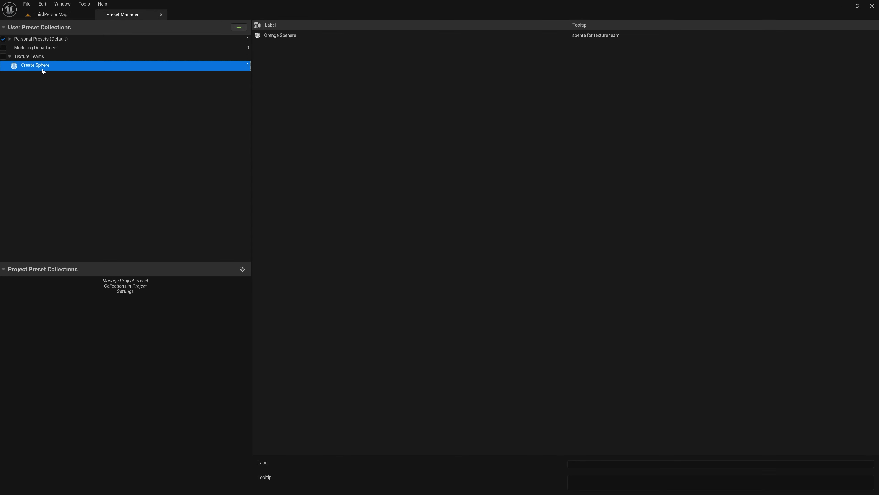